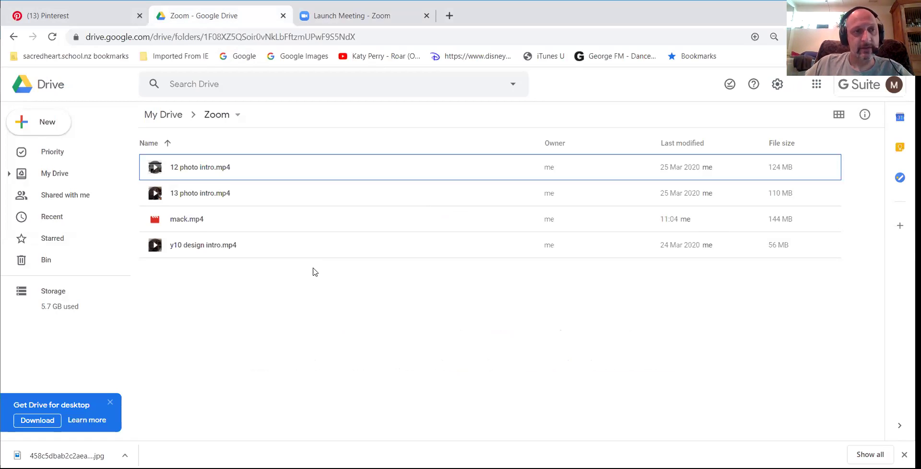
Step: Create a new folder named 'Artist model 1' inside the Zoom folder in Google Drive
click(28, 124)
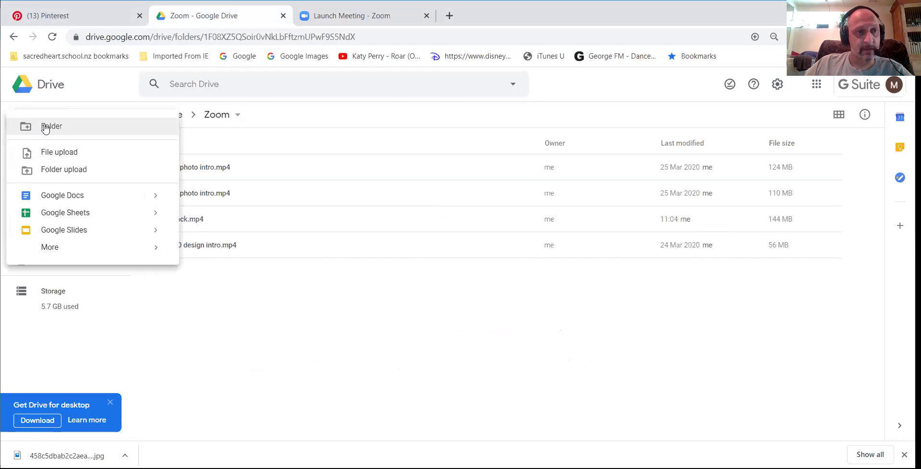
click(194, 354)
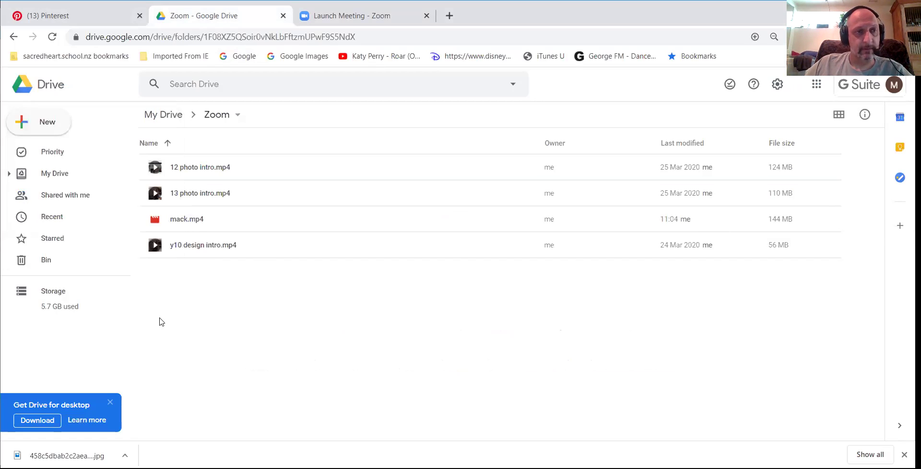
click(30, 121)
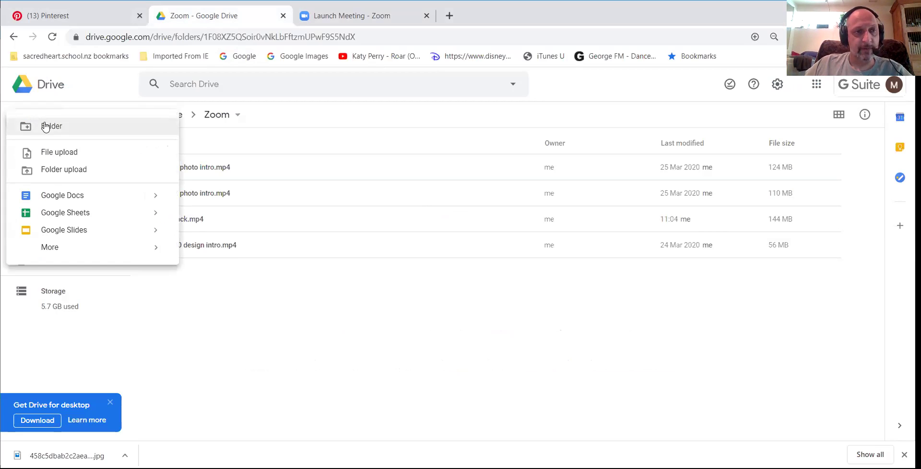
click(44, 124)
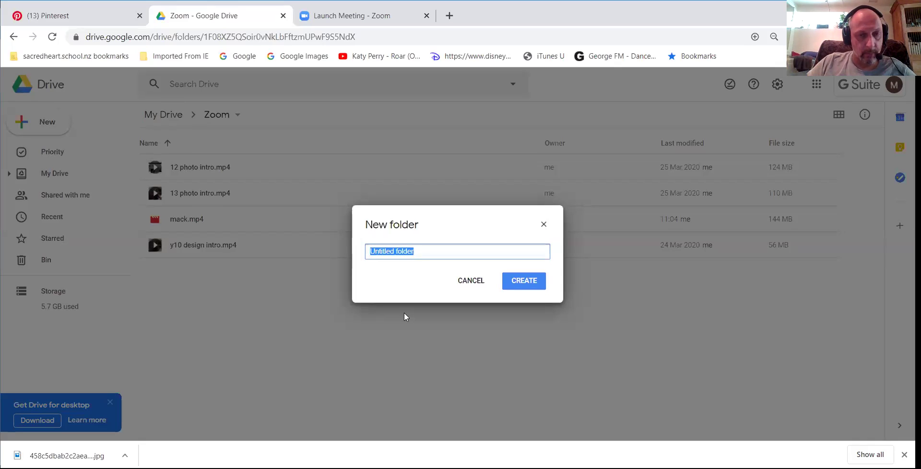
text(Art)
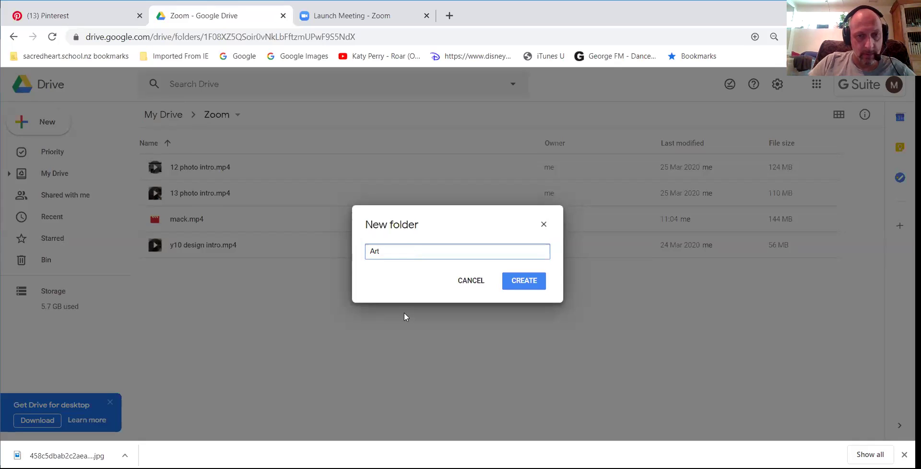
text(ist)
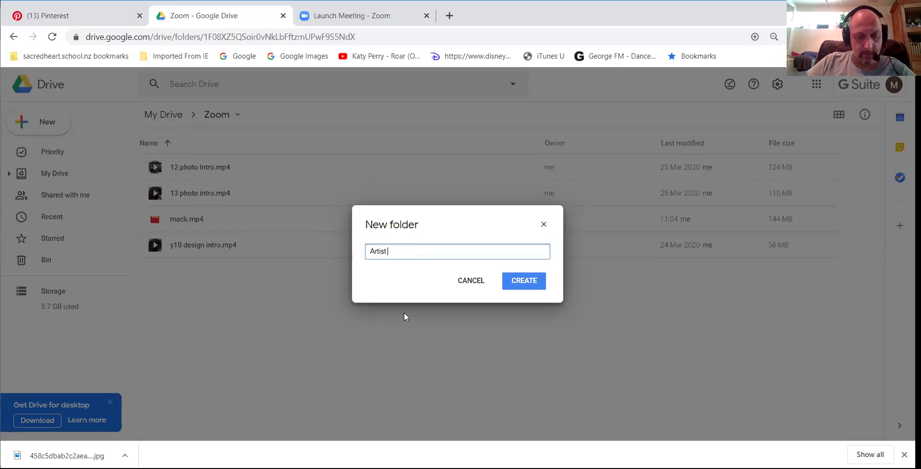
text( model)
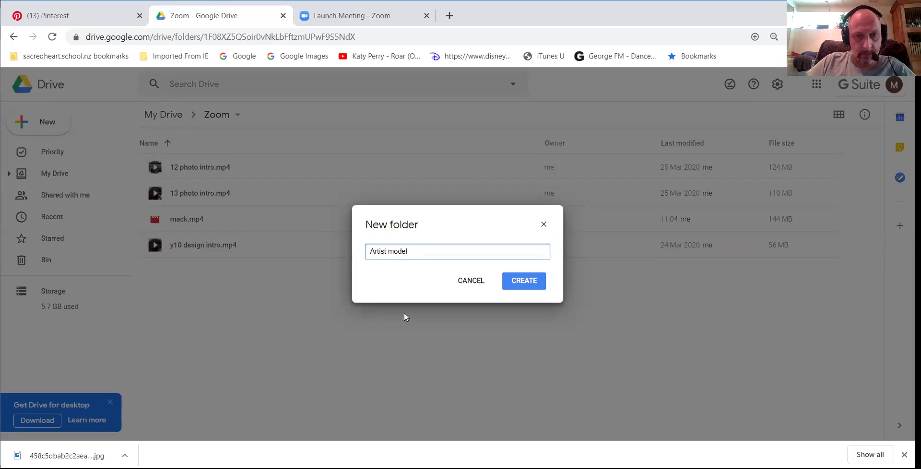
text( 1)
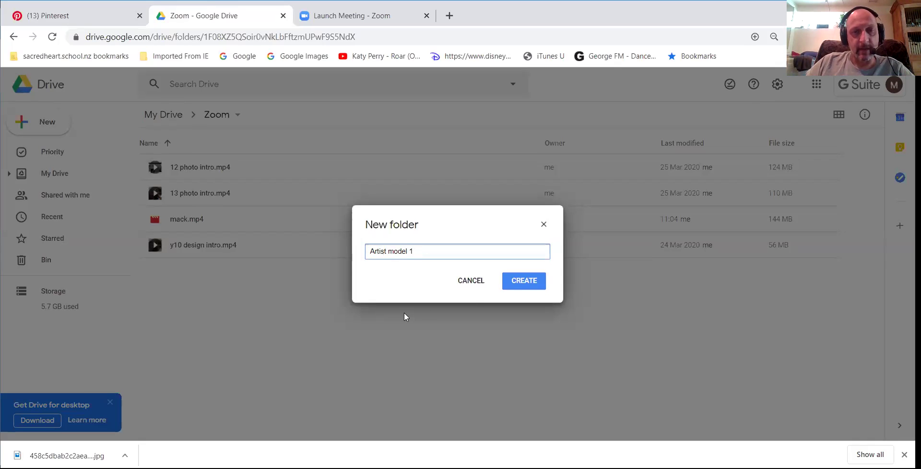
click(519, 283)
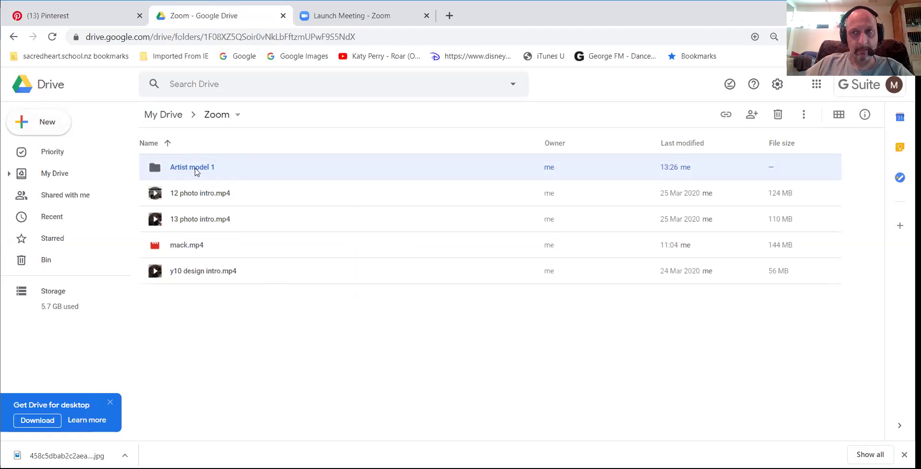
Step: Open the empty Artist model 1 folder
double_click(195, 172)
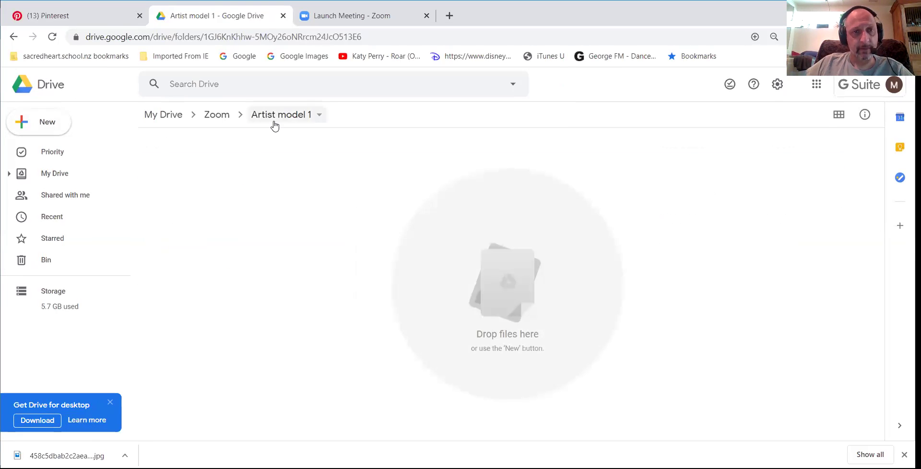
click(30, 124)
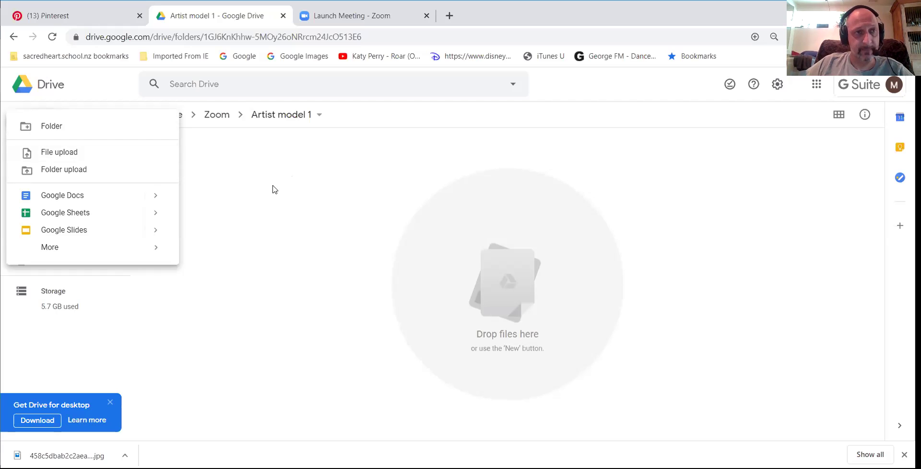
click(227, 166)
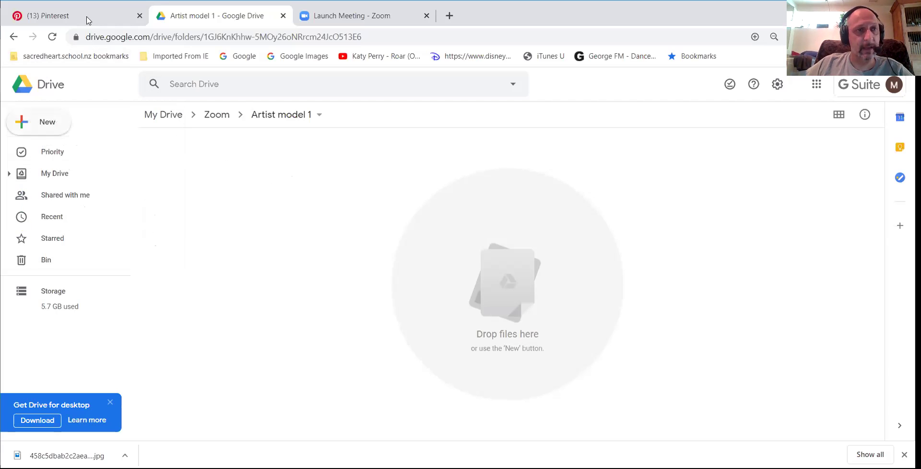
Step: In Pinterest, open the Bauhaus building pin with the yellow sun and red base
click(88, 21)
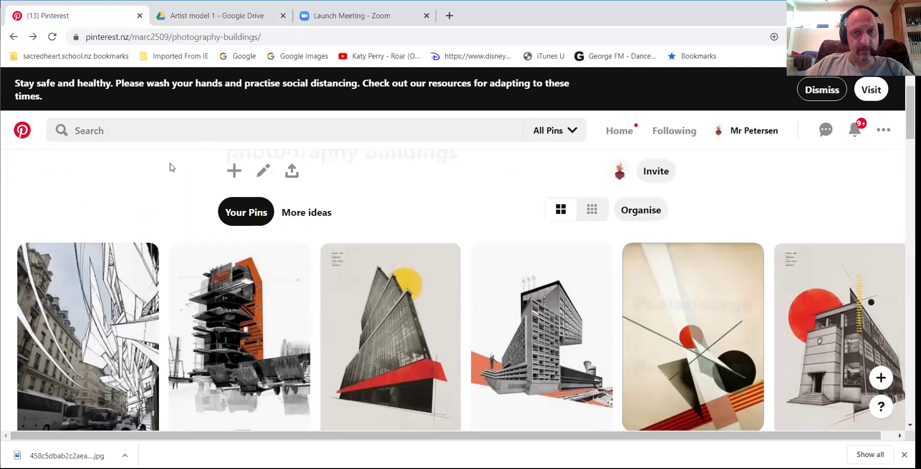
scroll(171, 167, down, 2)
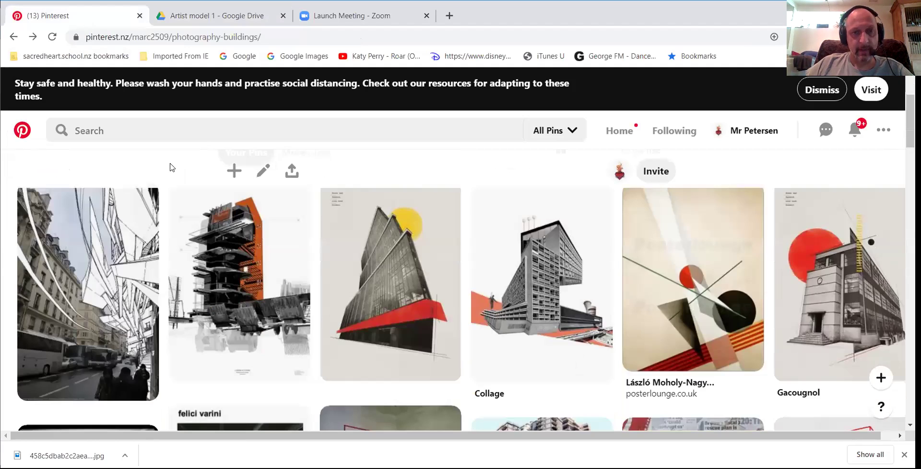
scroll(171, 167, up, 2)
scroll(429, 241, down, 2)
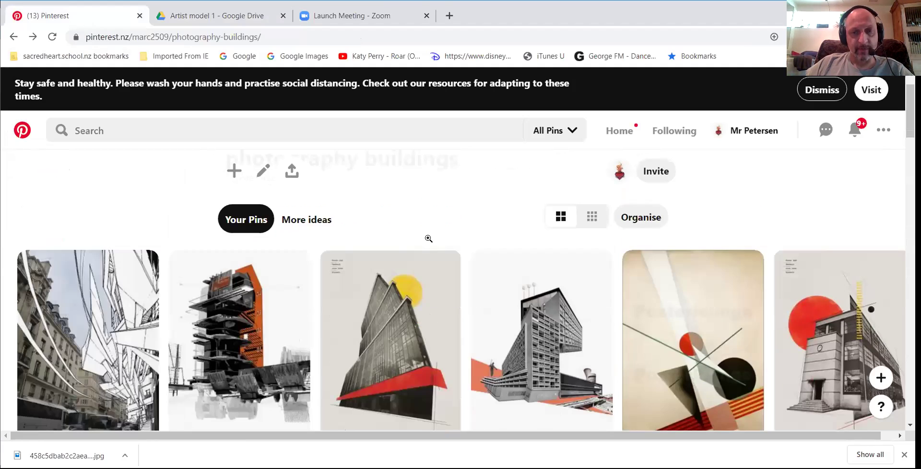
click(401, 267)
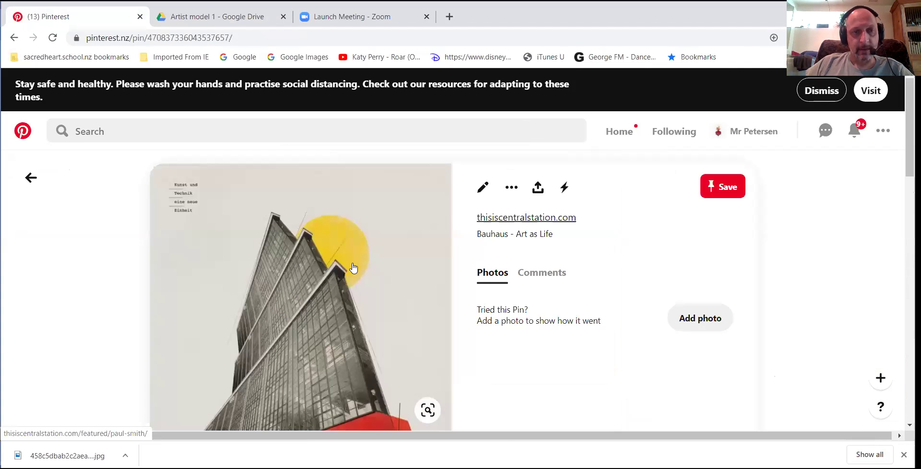
scroll(354, 267, down, 1)
Step: Save the pin image to the Desktop as a JPEG
right_click(300, 257)
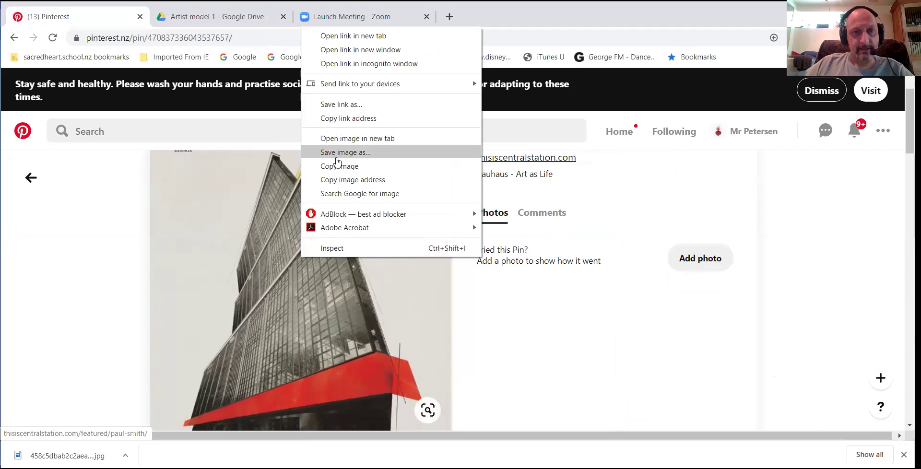
click(337, 154)
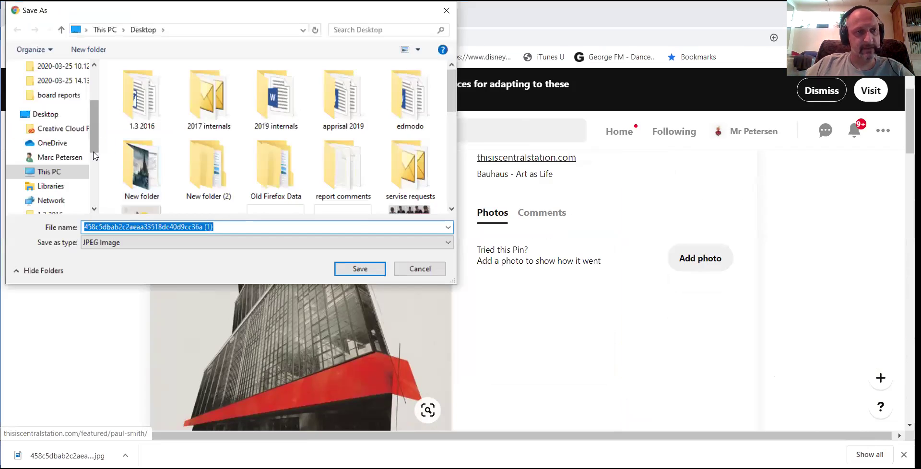
scroll(99, 120, up, 2)
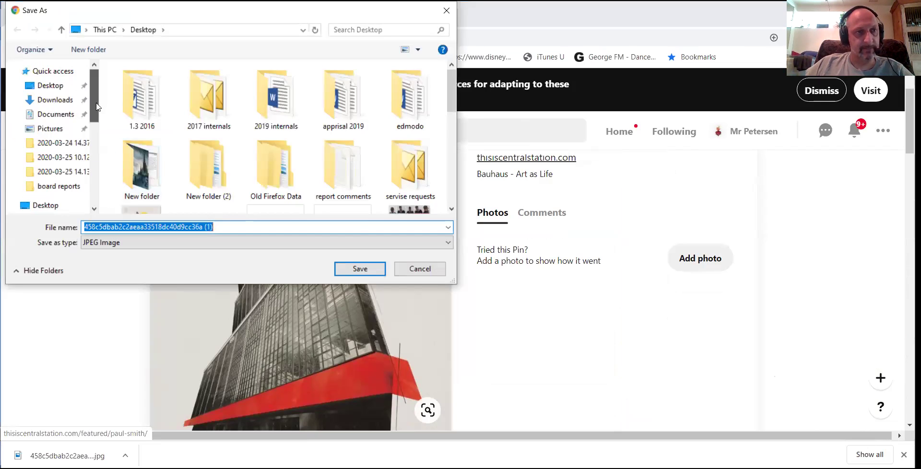
click(53, 90)
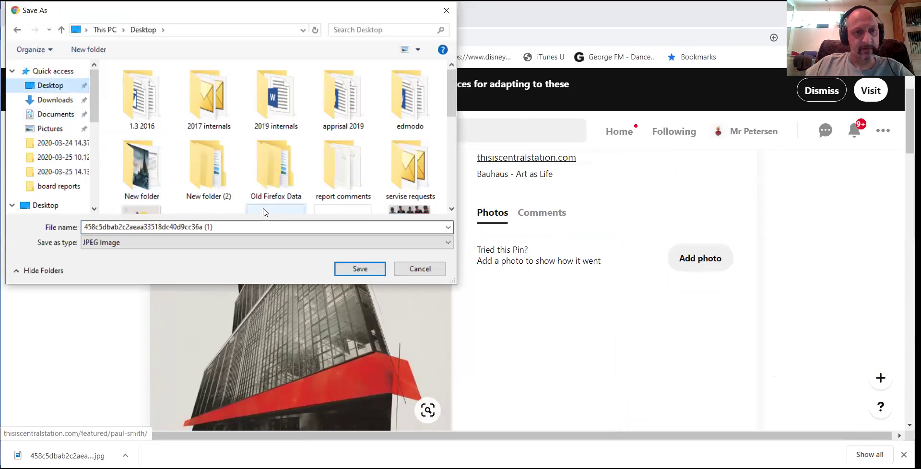
click(360, 269)
click(360, 269)
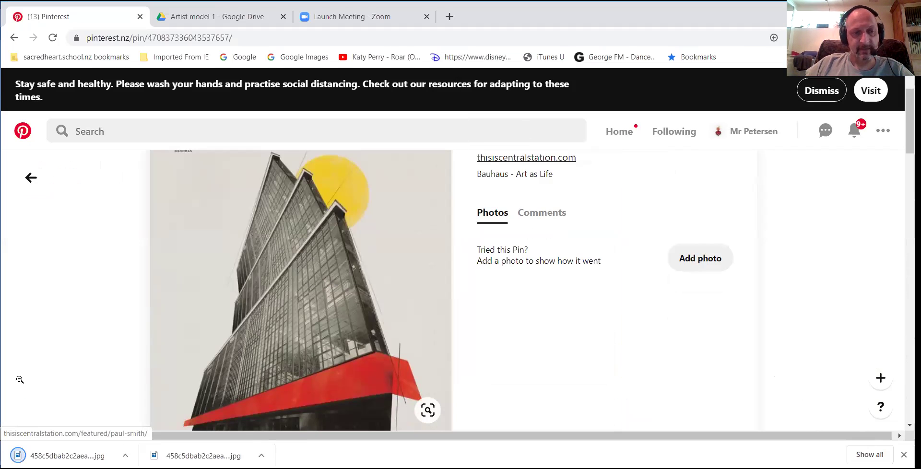
Step: Upload the 458c5… (1) Bauhaus JPG from the Desktop into the Artist model 1 folder
click(209, 17)
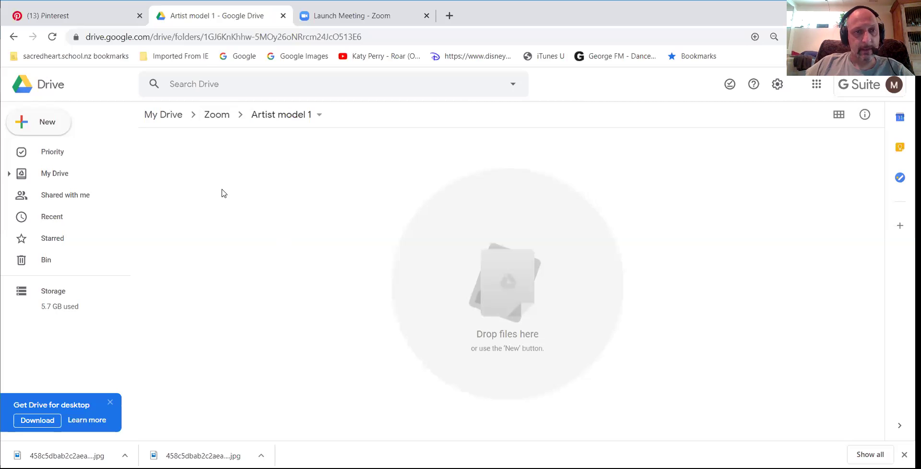
click(46, 125)
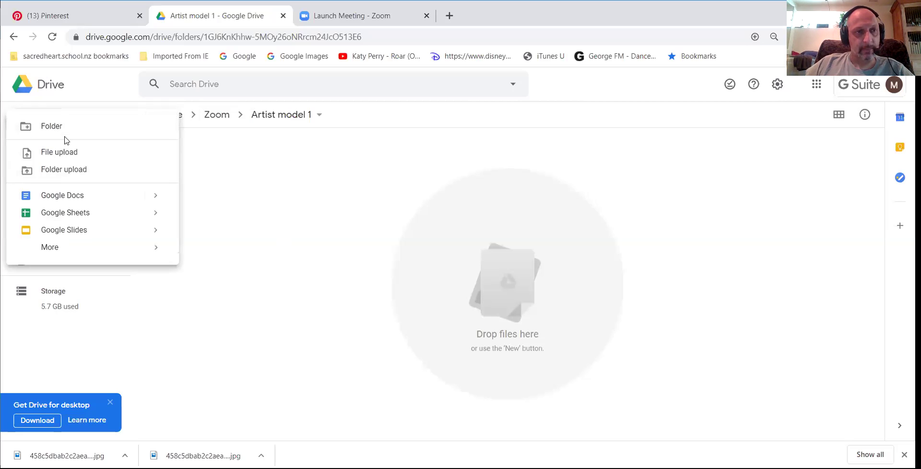
click(66, 155)
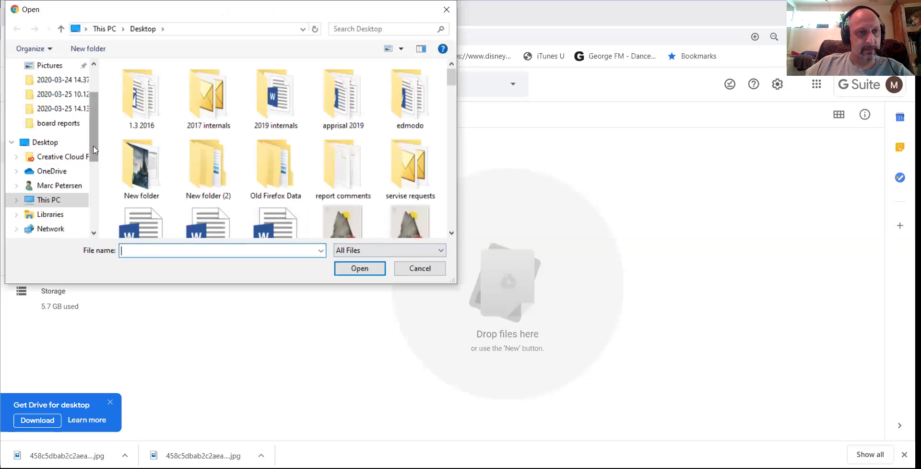
click(50, 144)
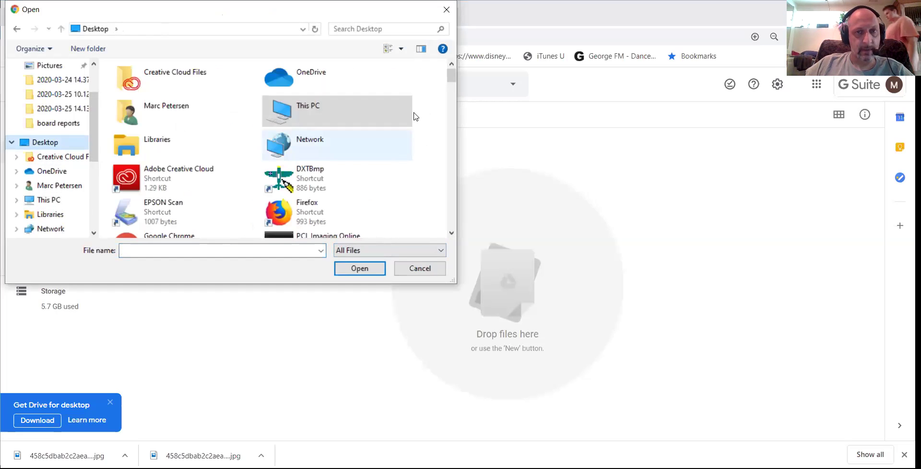
scroll(453, 115, down, 5)
mouse_move(453, 115)
mouse_down()
mouse_move(446, 222)
mouse_move(440, 111)
mouse_up()
click(302, 89)
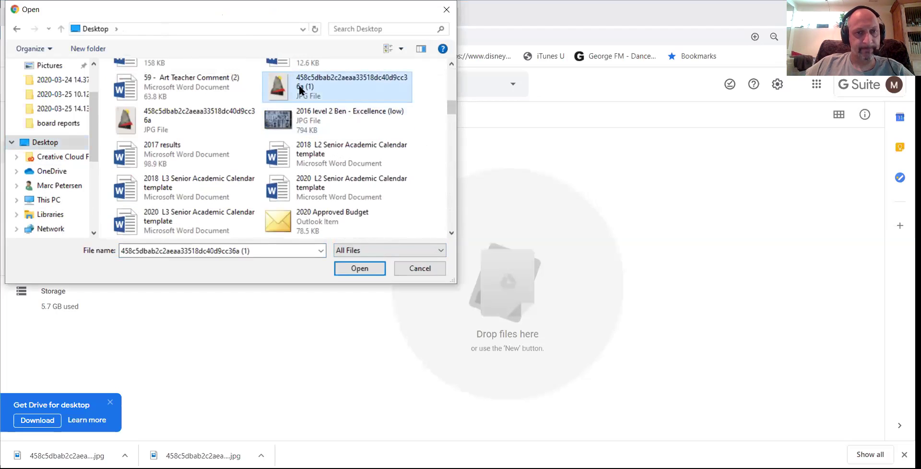
click(368, 268)
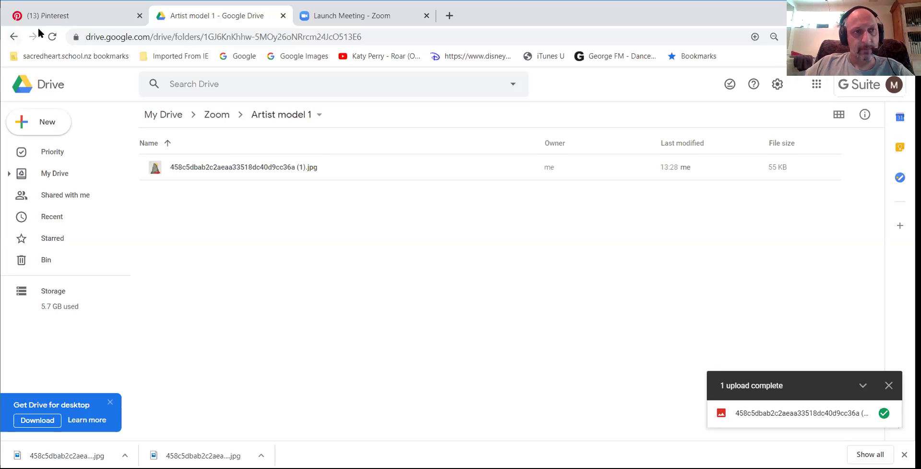
Step: Look at the Bauhaus pin again, then the Drive folder and Zoom meeting tabs
click(26, 15)
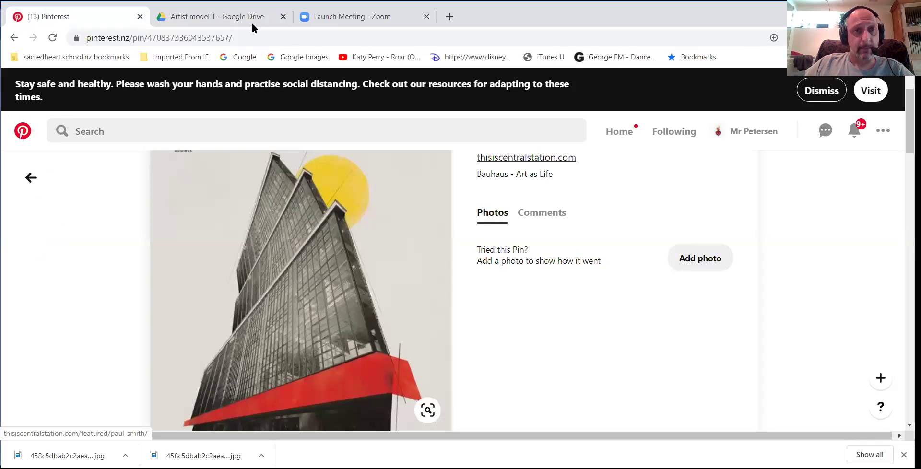
click(234, 15)
click(345, 16)
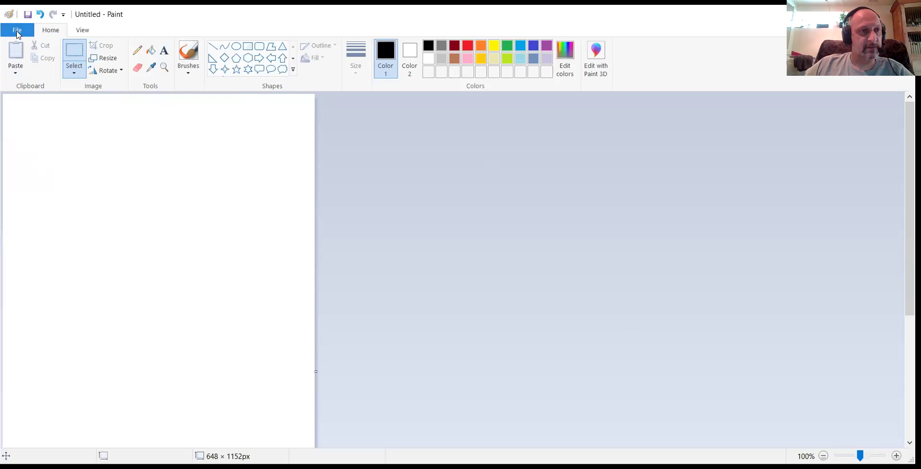
Step: Start a new Paint canvas without saving the old one, and rotate it right 90° to portrait
click(16, 29)
click(31, 50)
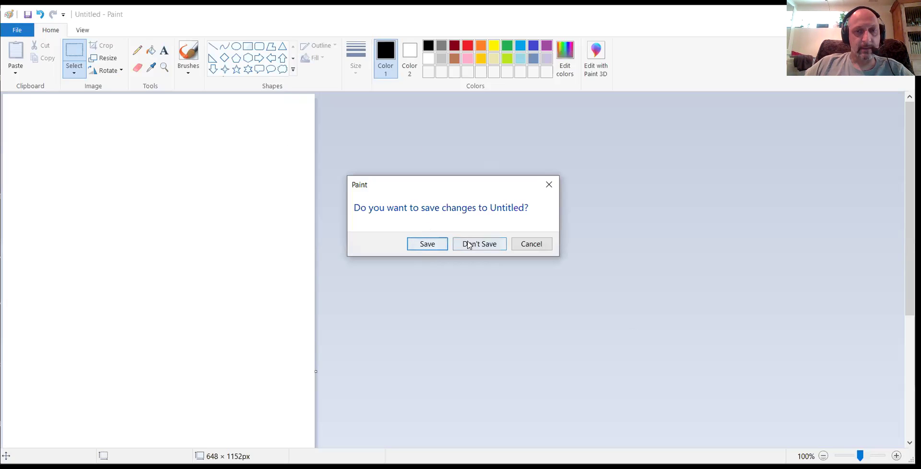
click(469, 245)
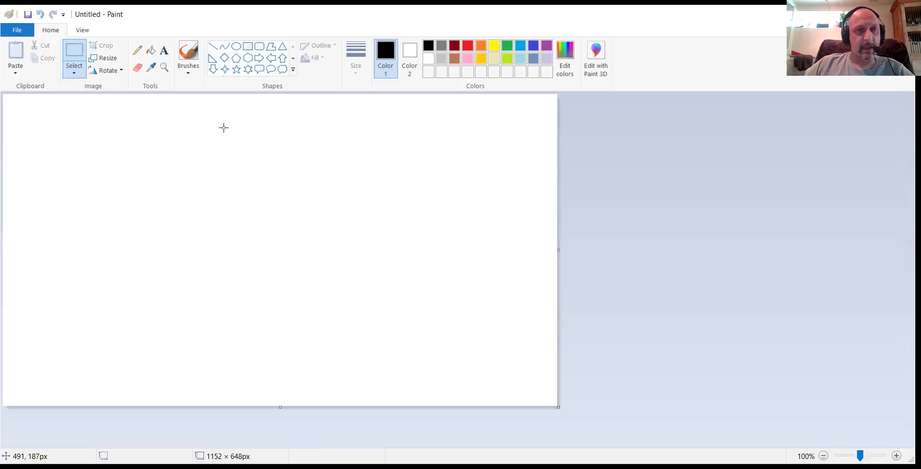
click(106, 72)
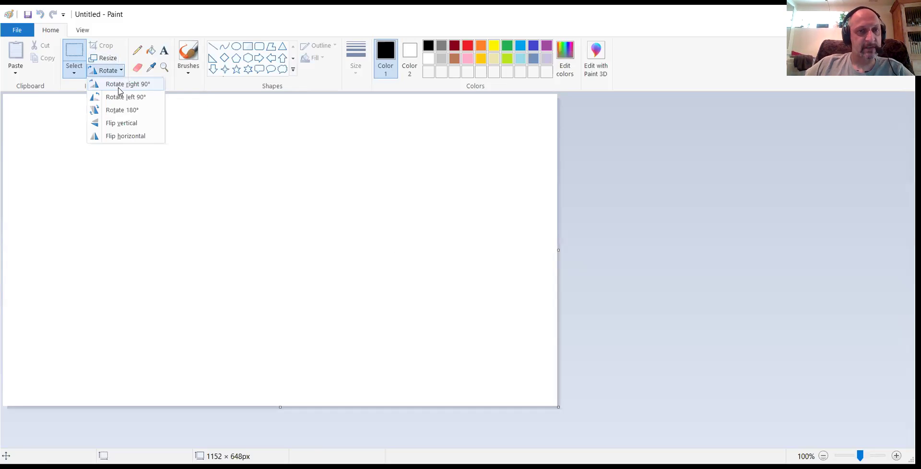
click(120, 85)
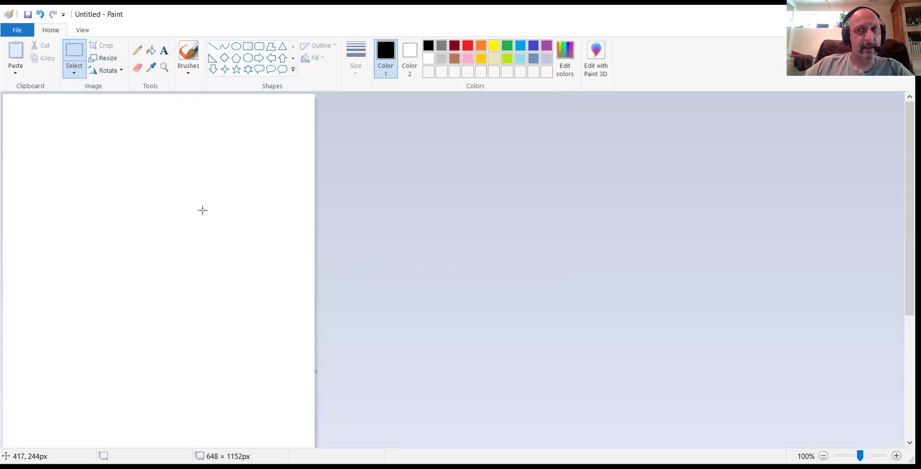
Step: Paste the 458c5… (1) Bauhaus image from the Desktop onto the canvas
click(15, 72)
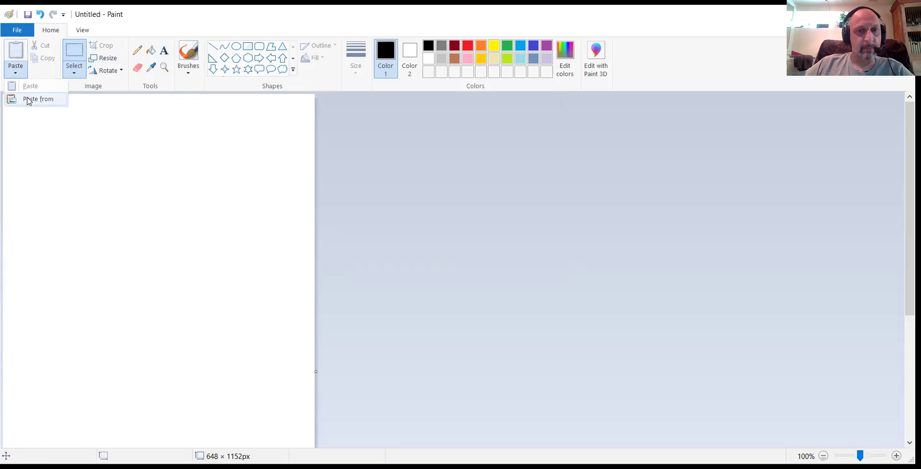
click(27, 100)
scroll(339, 158, up, 2)
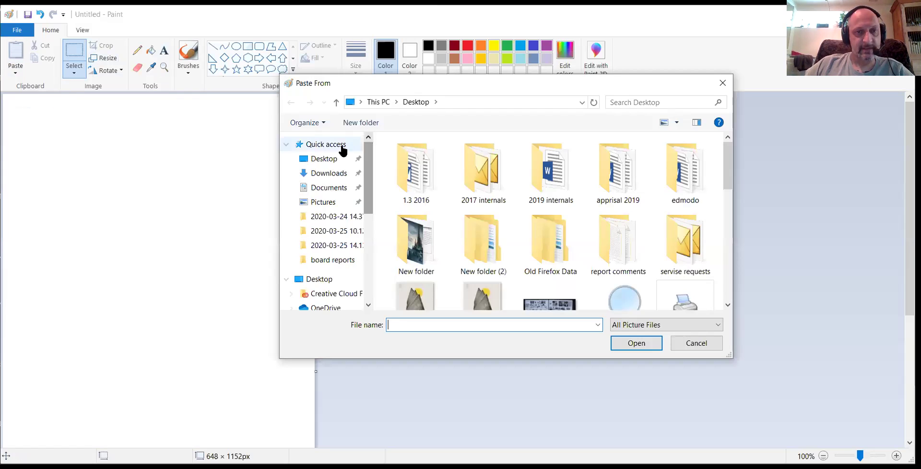
click(339, 158)
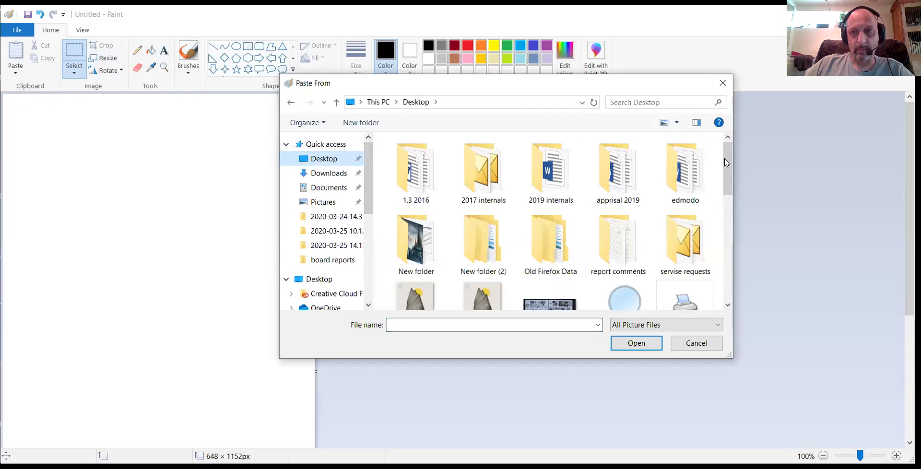
drag(726, 165, 727, 177)
click(415, 255)
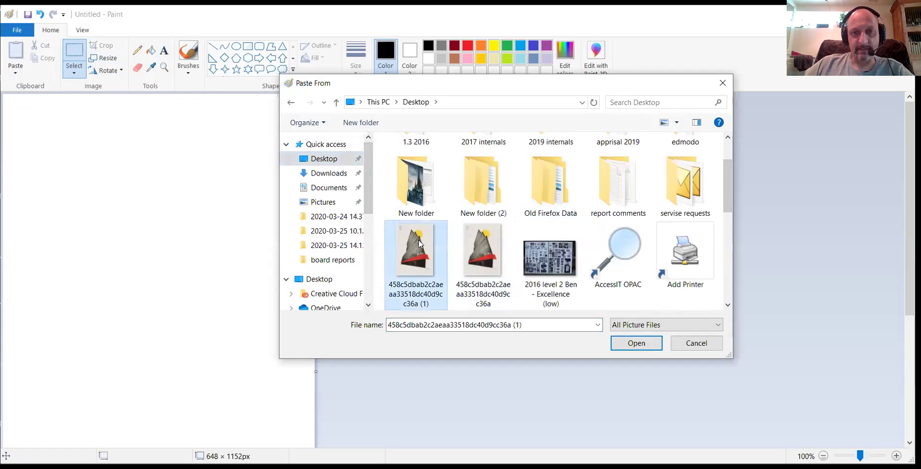
click(637, 345)
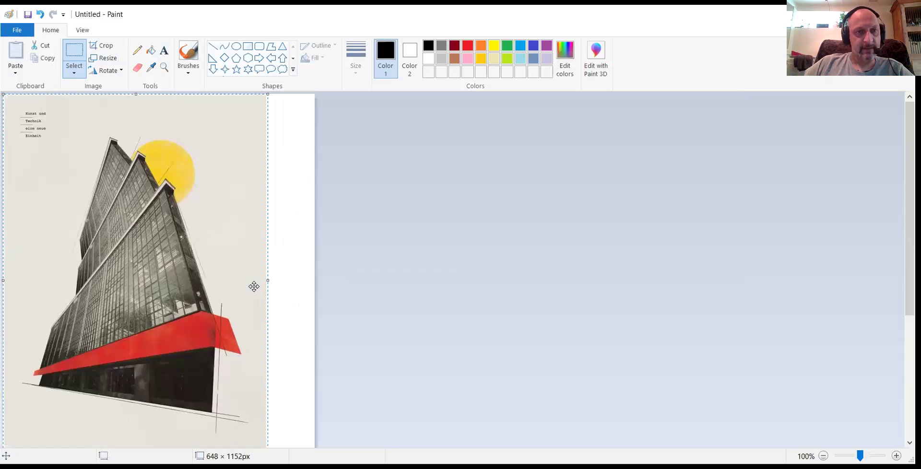
Step: Resize the Bauhaus image to 25% with aspect ratio kept, and drag it to the top-right corner
click(104, 57)
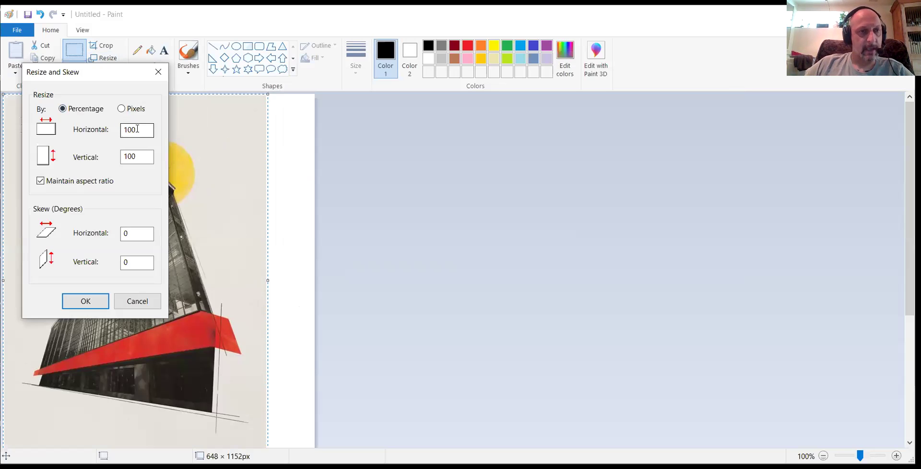
click(134, 130)
drag(136, 131, 123, 130)
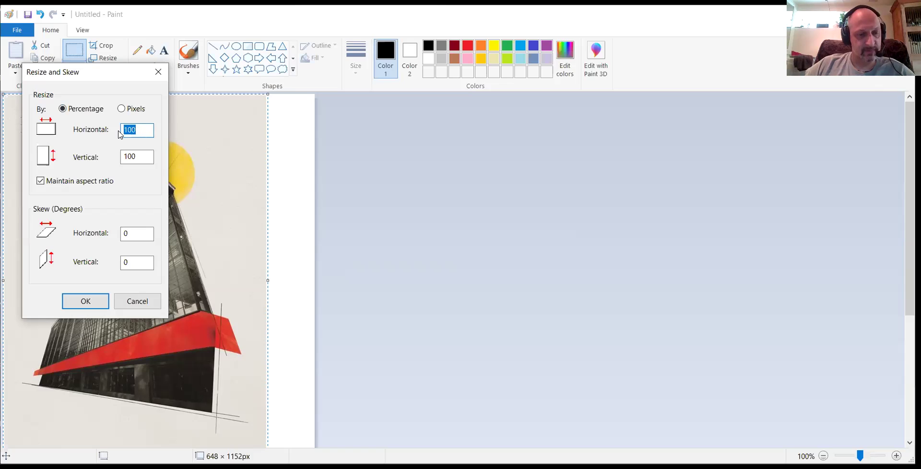
text(25)
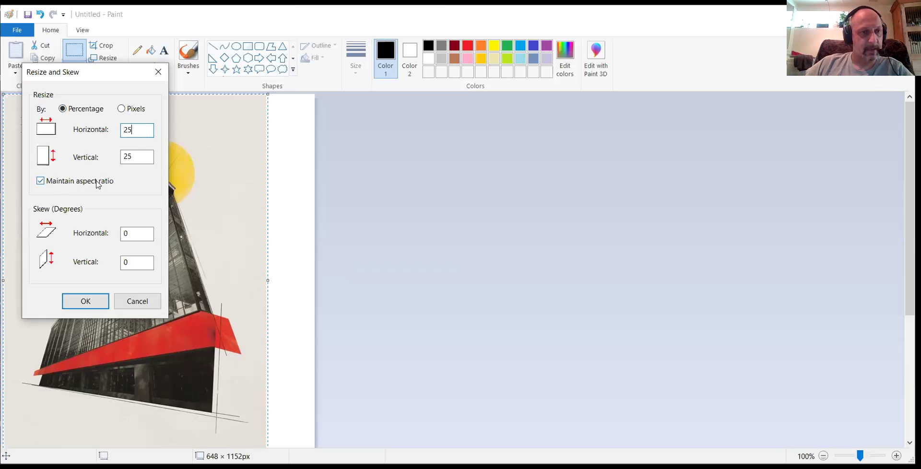
click(85, 301)
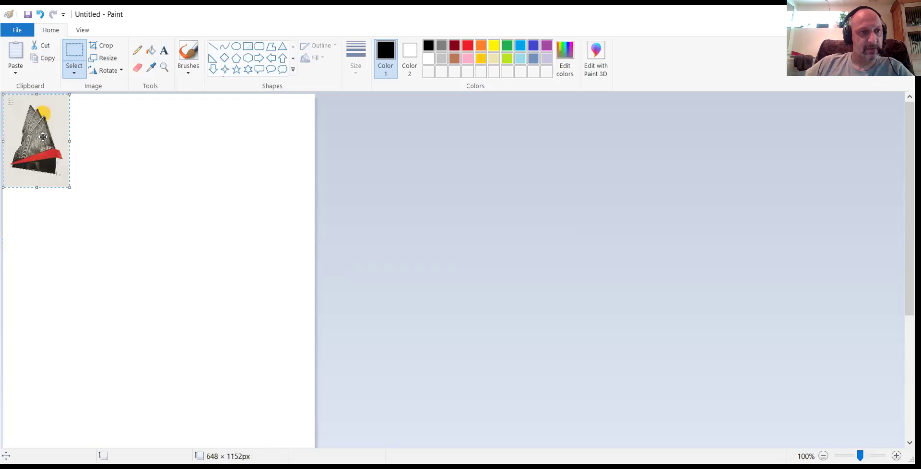
drag(60, 154, 285, 138)
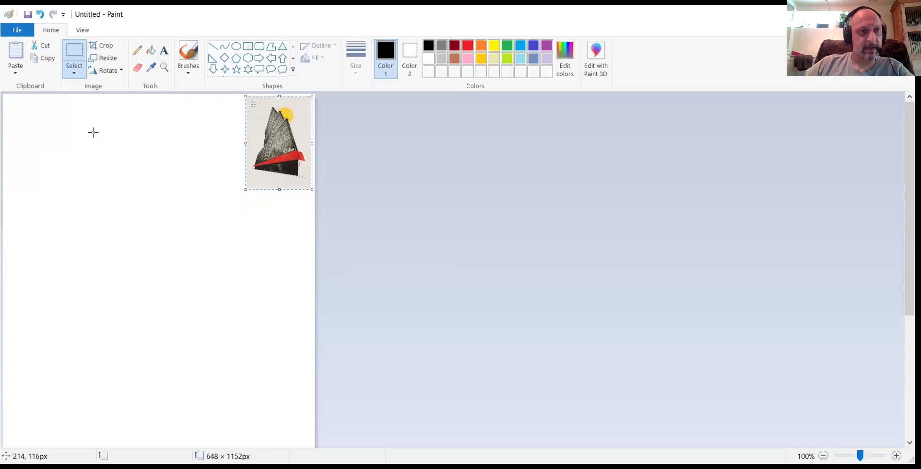
Step: Paste the sacred-heart-of-jesus1293527-prints image from file onto the canvas
click(16, 73)
click(29, 99)
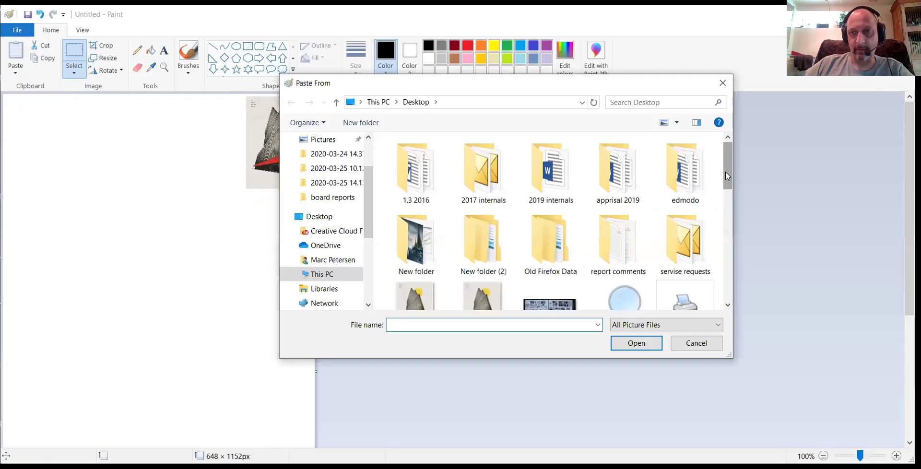
drag(725, 171, 724, 245)
click(555, 273)
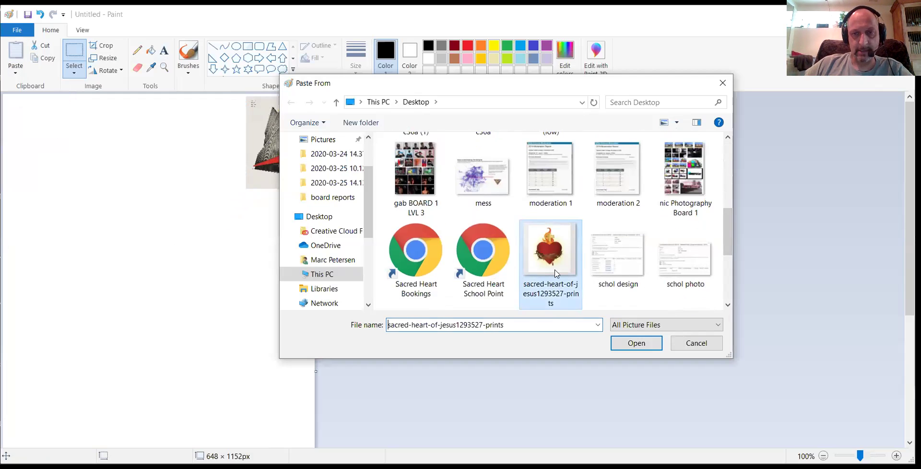
click(636, 343)
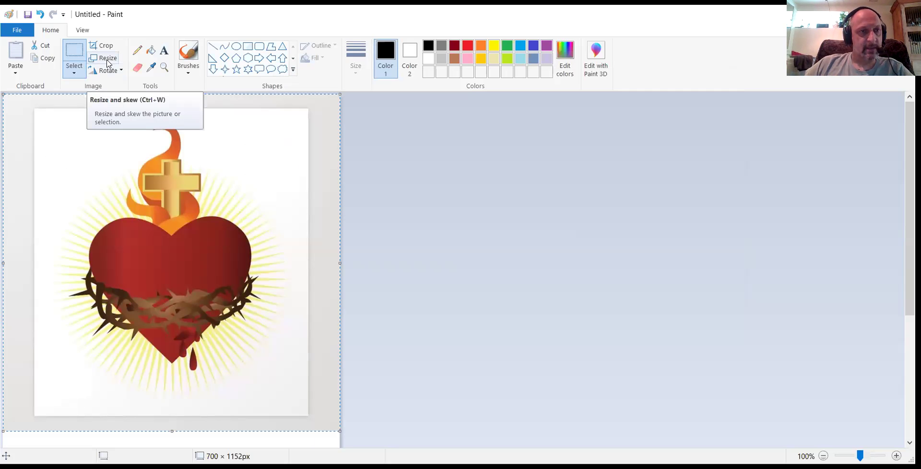
Step: Resize the heart picture to 15% and drag it beside the skyscraper collage at the top
key(ctrl+w)
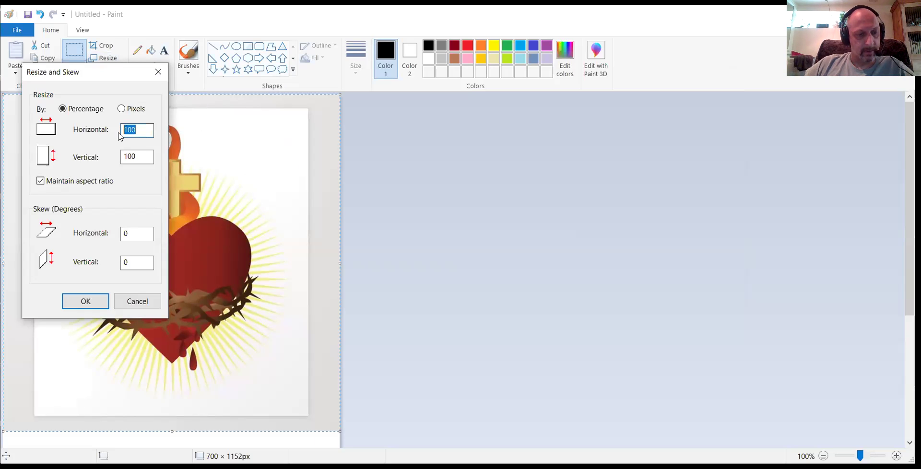
text(15)
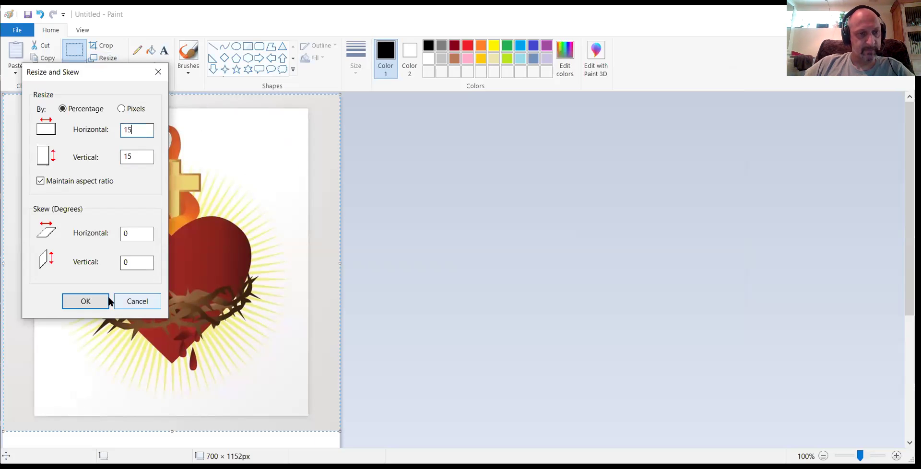
click(86, 301)
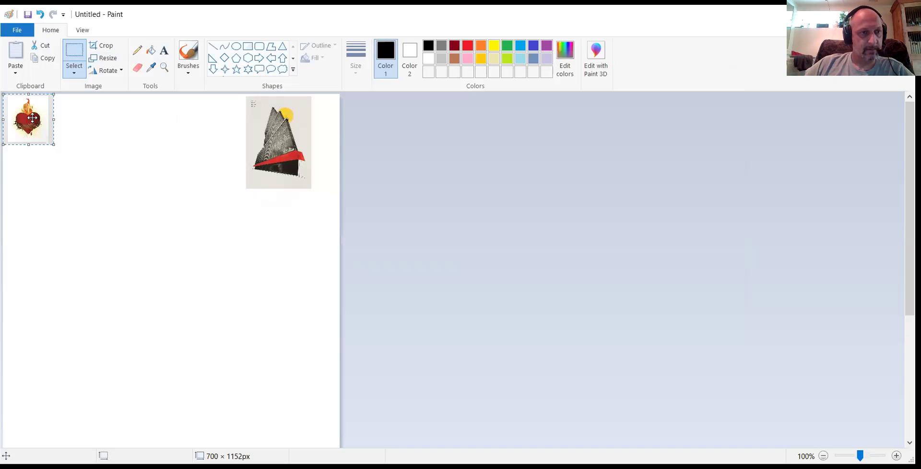
drag(54, 137, 220, 120)
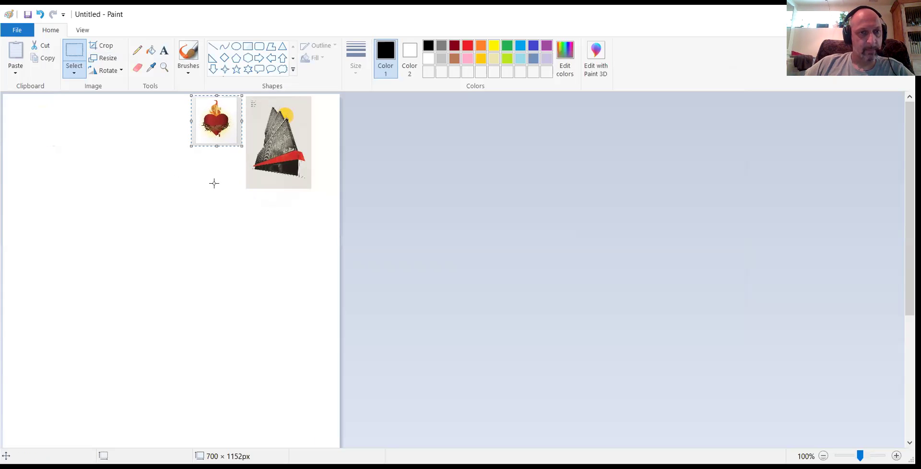
Step: Save the board as a JPEG picture named Untitled on the Desktop, replacing the existing Untitled.jpg
click(16, 32)
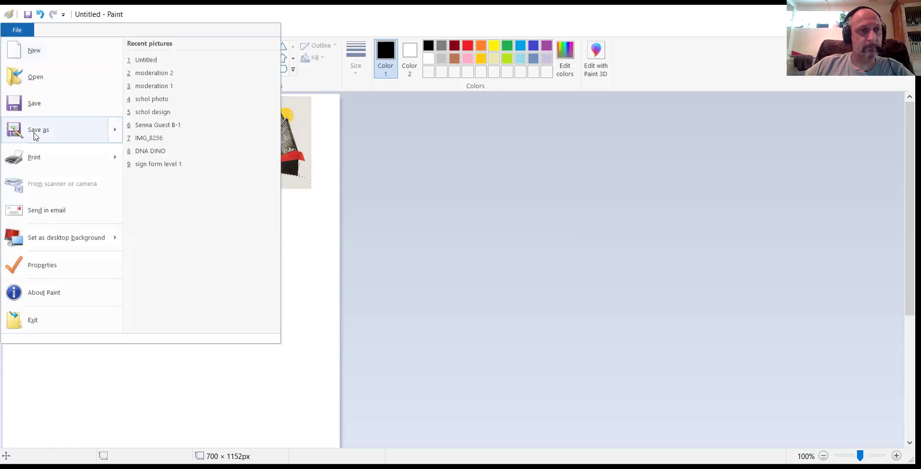
mouse_move(35, 137)
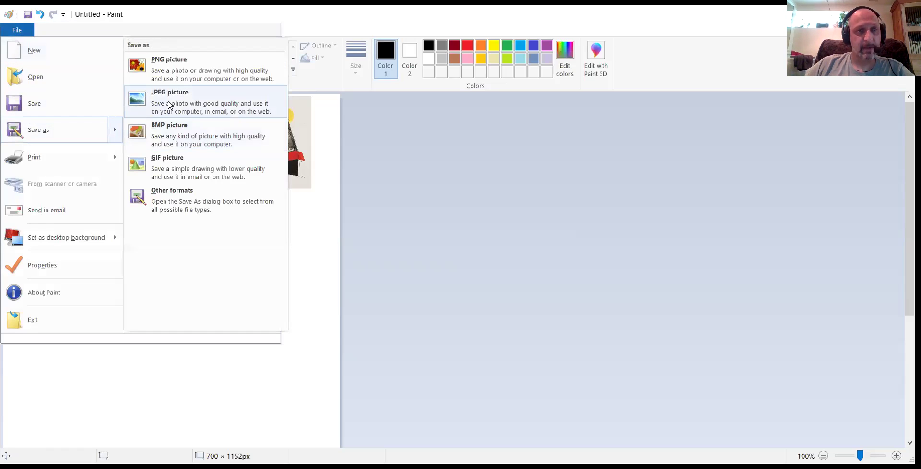
click(169, 104)
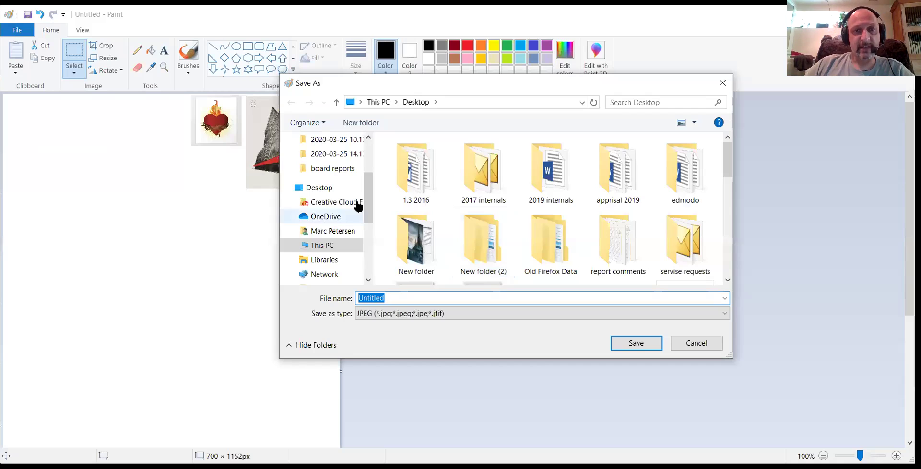
drag(366, 195, 367, 145)
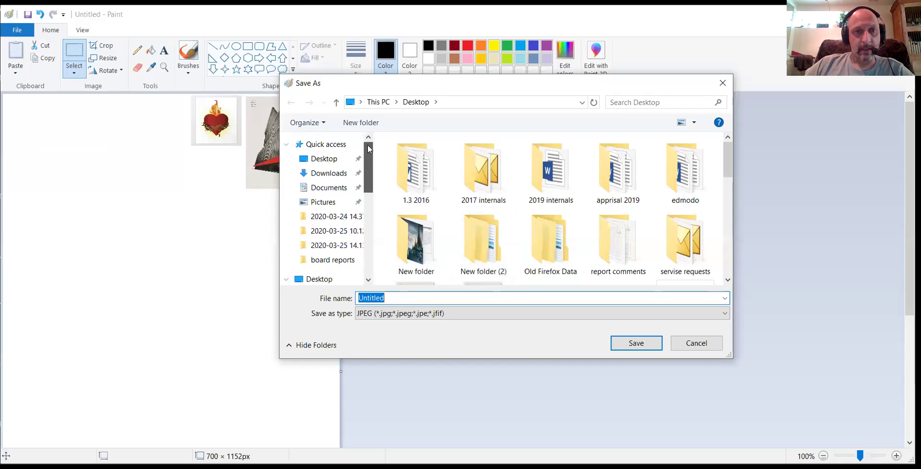
click(326, 157)
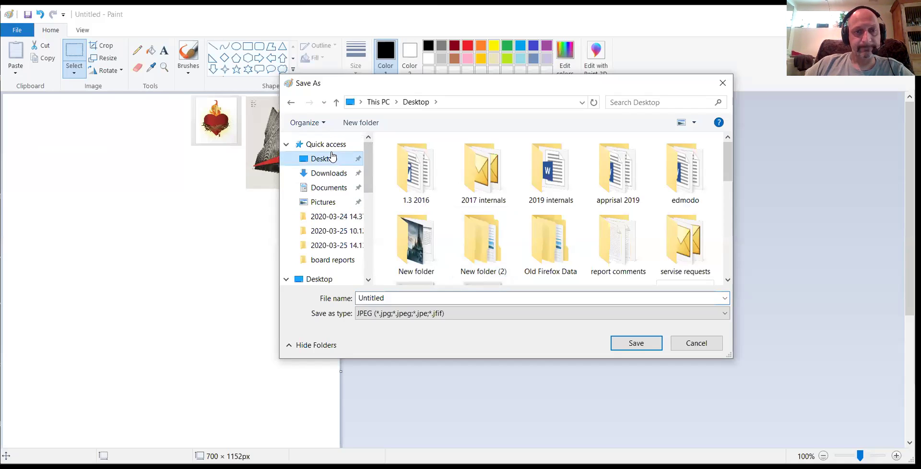
click(633, 344)
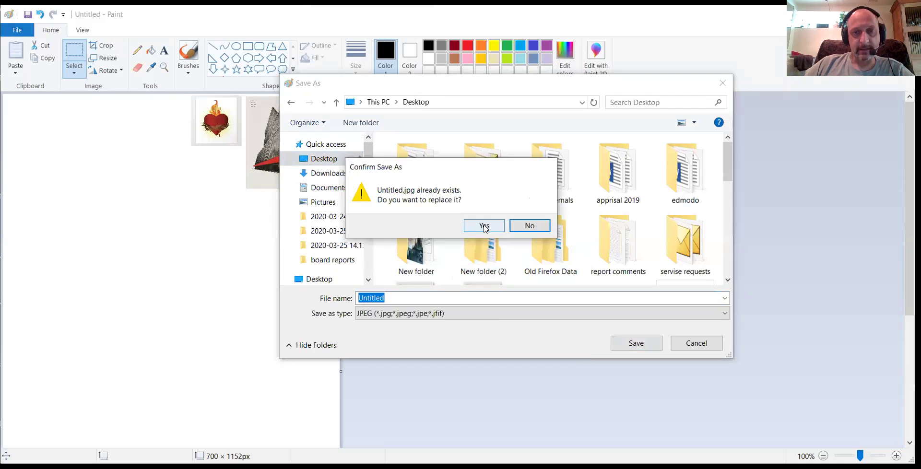
click(484, 227)
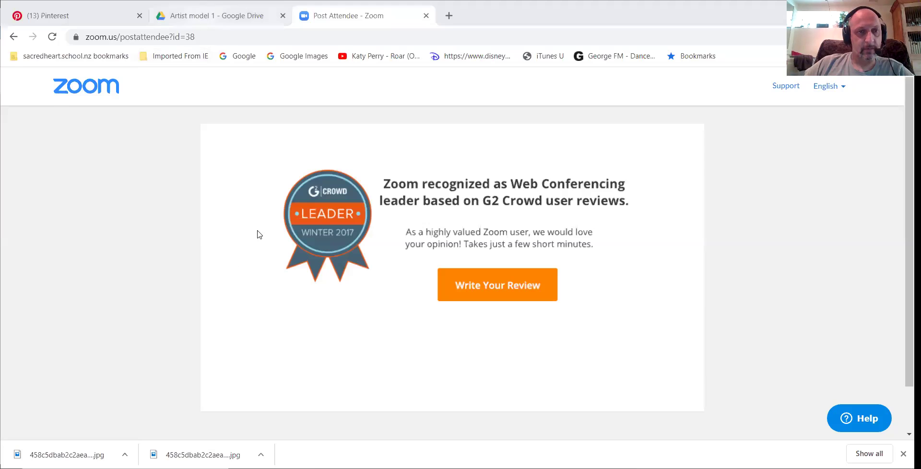
Step: Return to the Drive tab, go up to Zoom, open Artist model 1, then go back to Zoom
key(ctrl+shift+Tab)
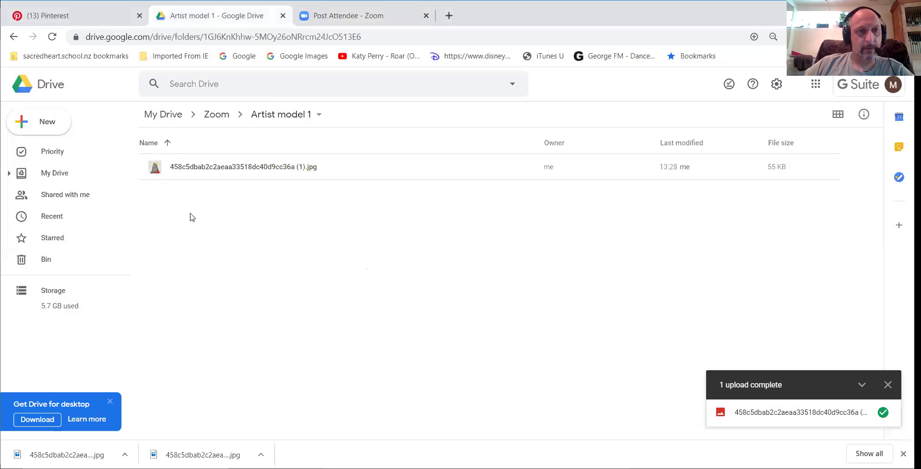
click(214, 122)
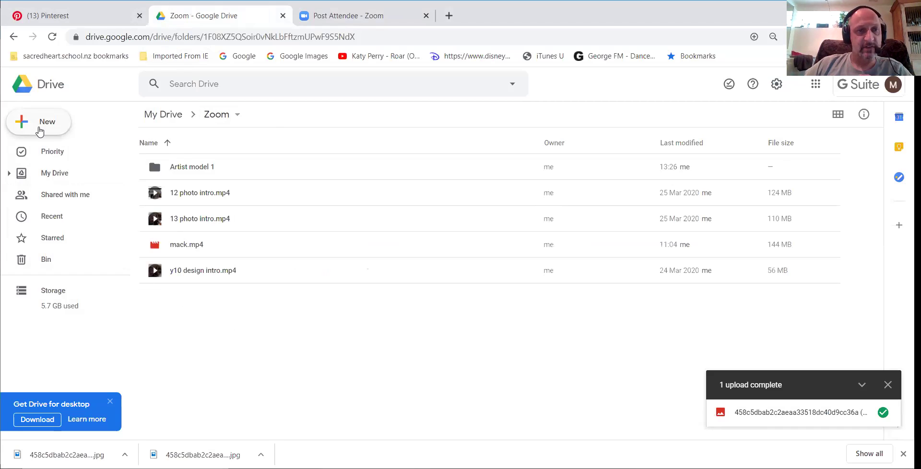
click(181, 171)
double_click(181, 171)
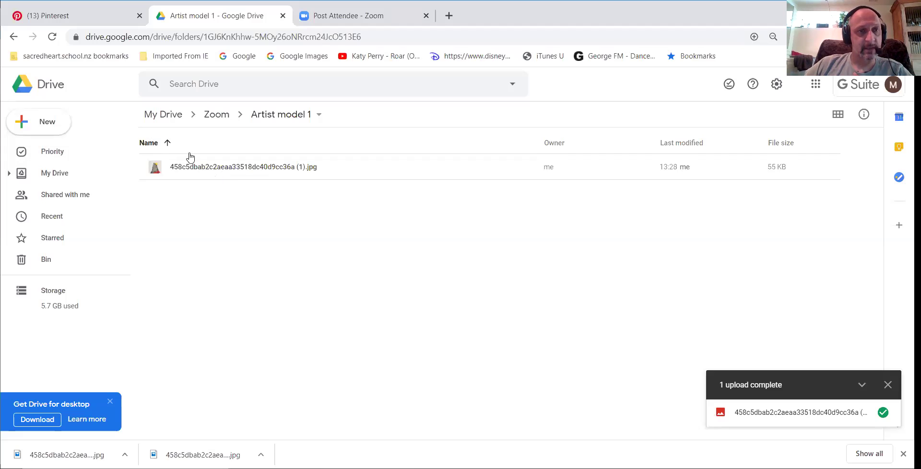
click(211, 124)
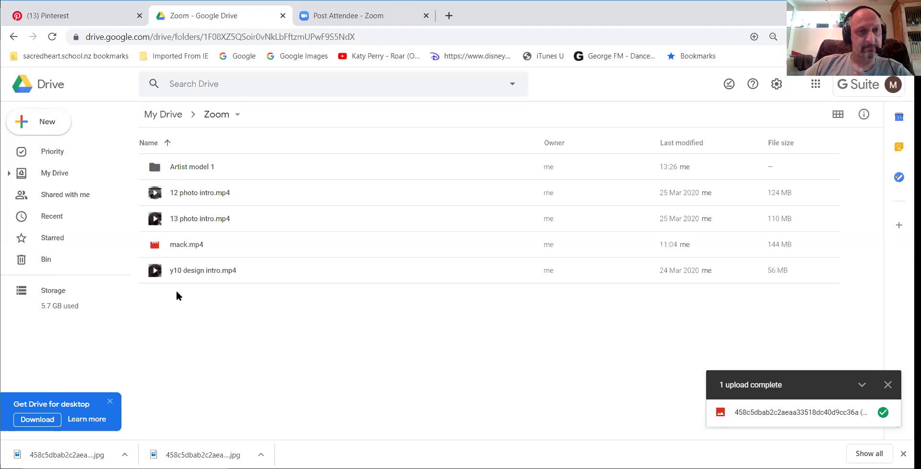
Step: Create a blank Google Doc and insert the Untitled image uploaded from the Desktop
click(27, 126)
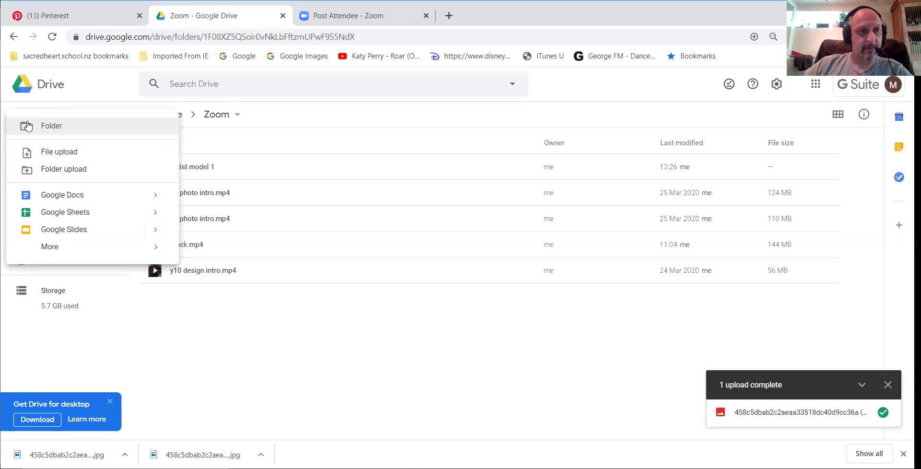
click(61, 194)
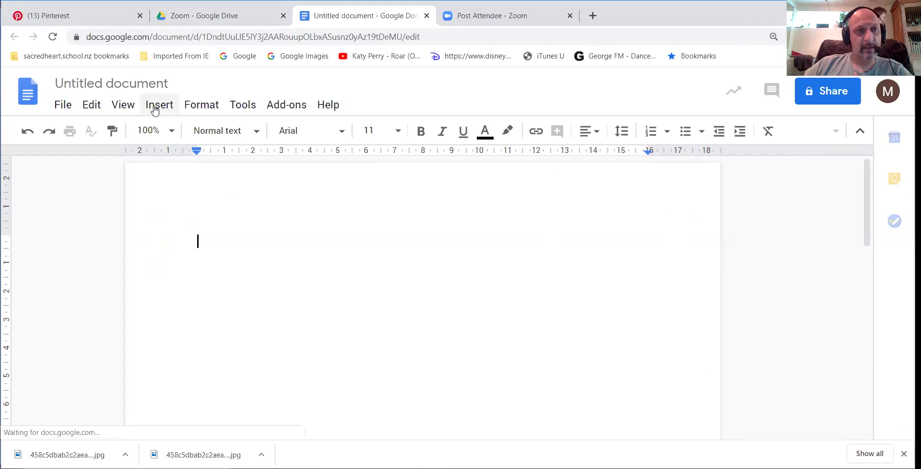
click(155, 109)
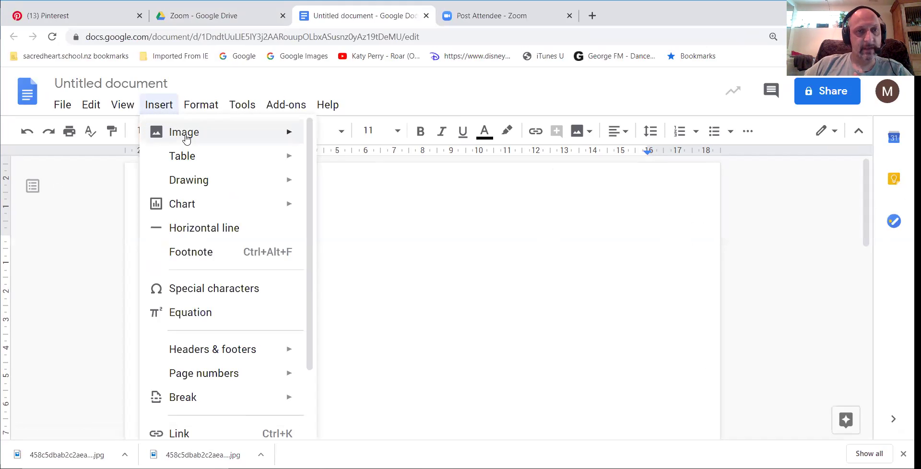
mouse_move(186, 139)
click(362, 142)
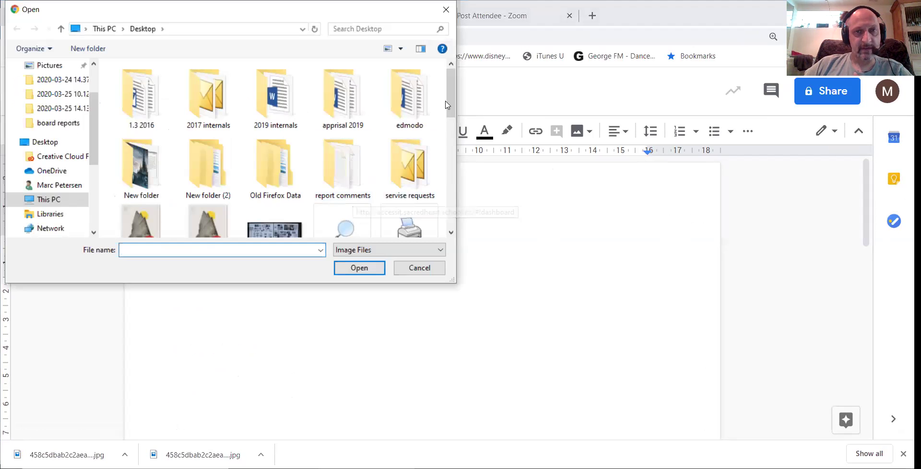
drag(446, 104, 468, 212)
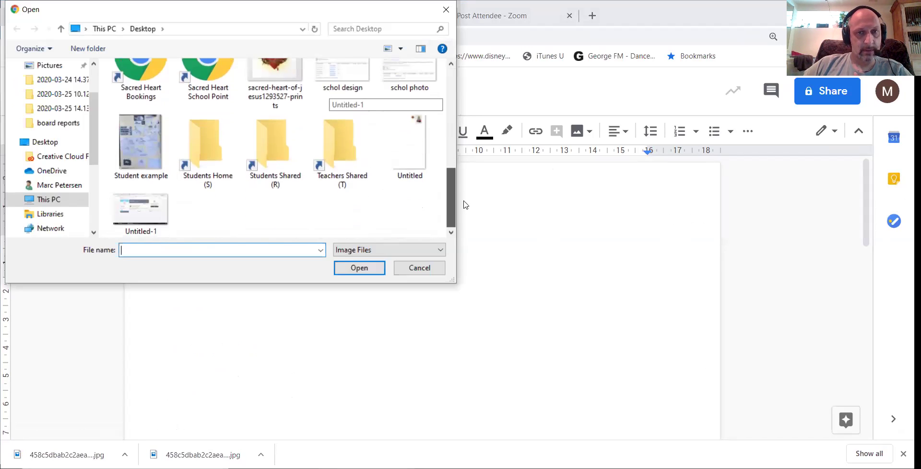
click(417, 149)
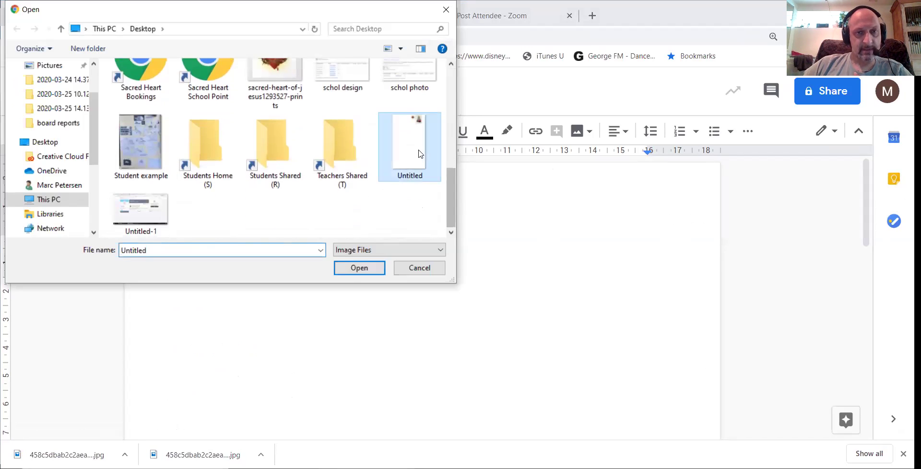
click(359, 268)
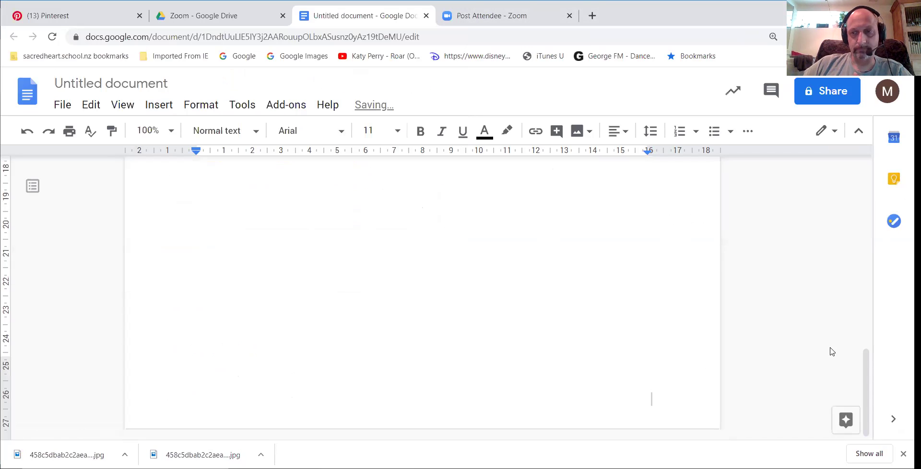
drag(863, 379, 839, 191)
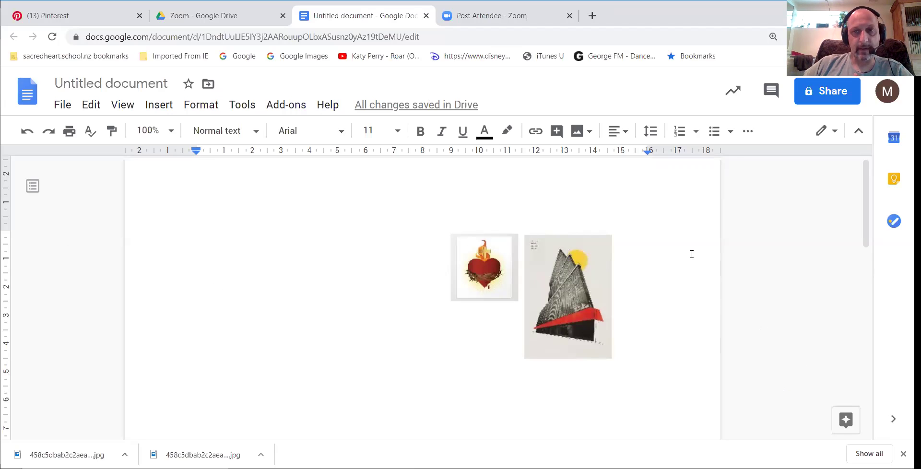
scroll(146, 225, up, 1)
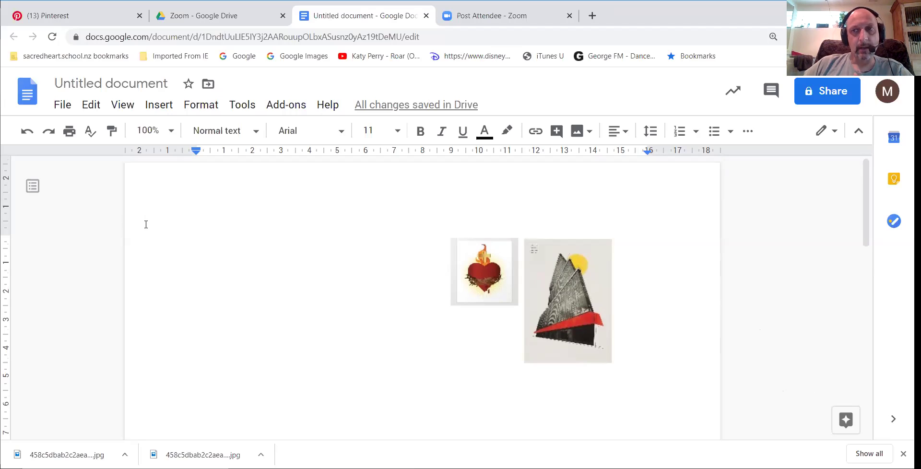